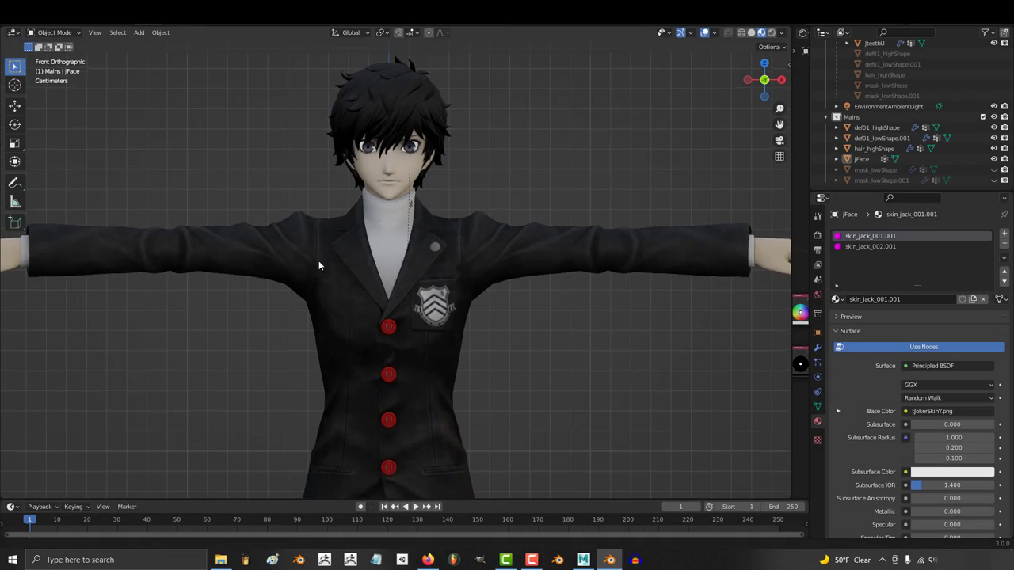
Preview the head's left-eye blend shapes from eyeBlinkLeft through eyeWideLeft, raising each weight and returning it to 0
scroll(316, 287, "up", 6)
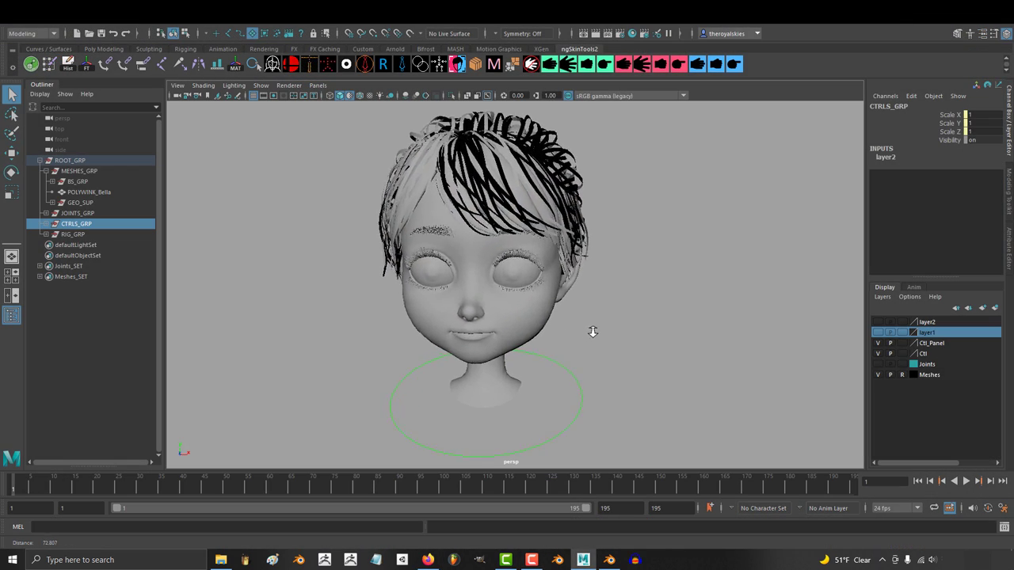
left_click_drag(595, 331, 249, 312, "alt")
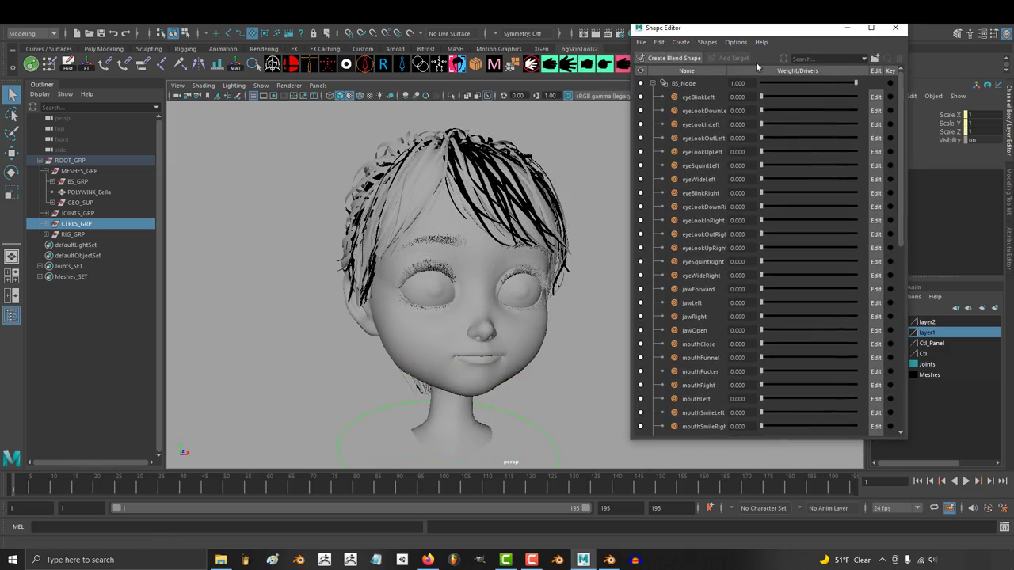
left_click_drag(761, 96, 847, 98)
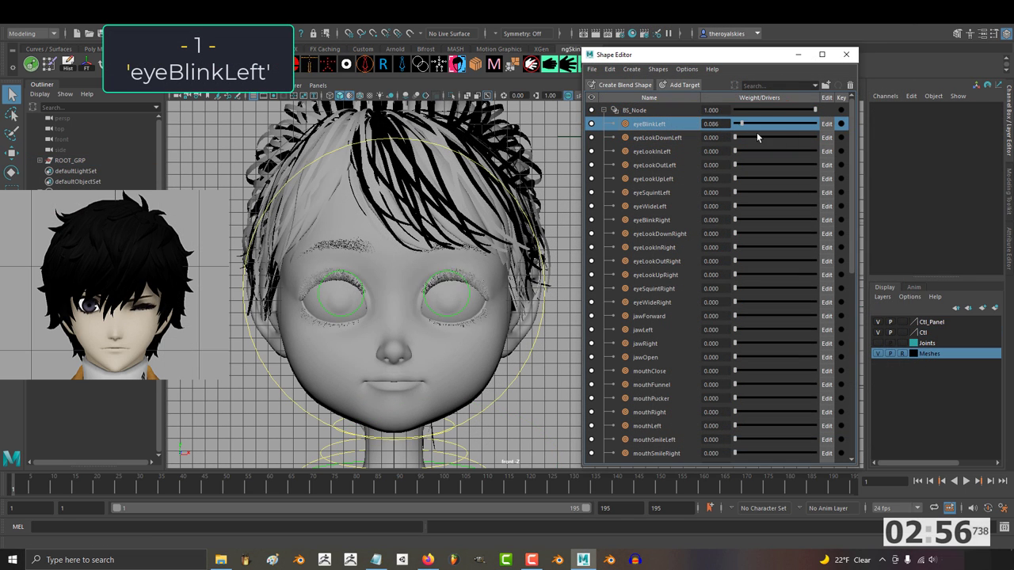
left_click_drag(757, 137, 826, 143)
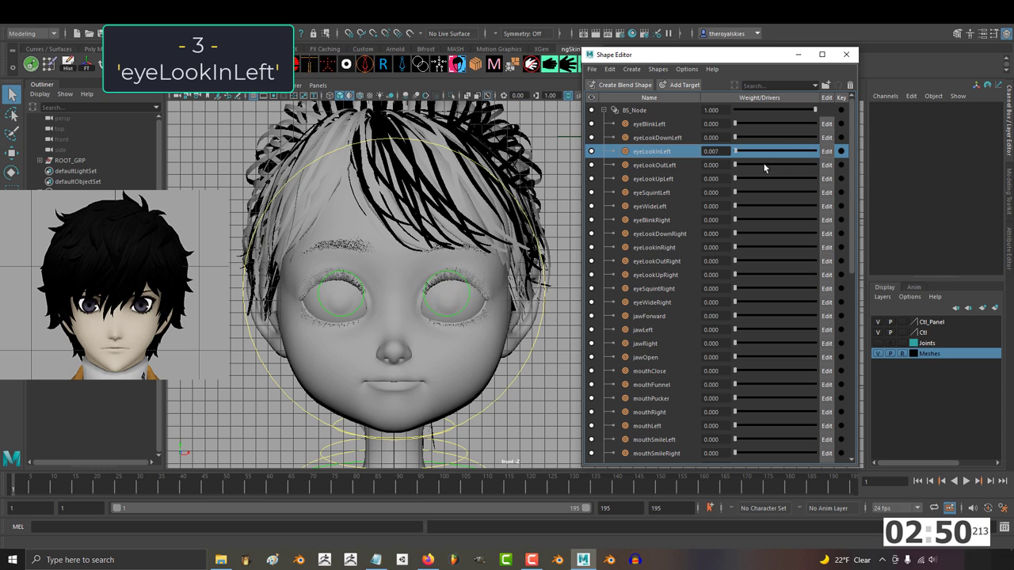
left_click_drag(764, 167, 742, 167)
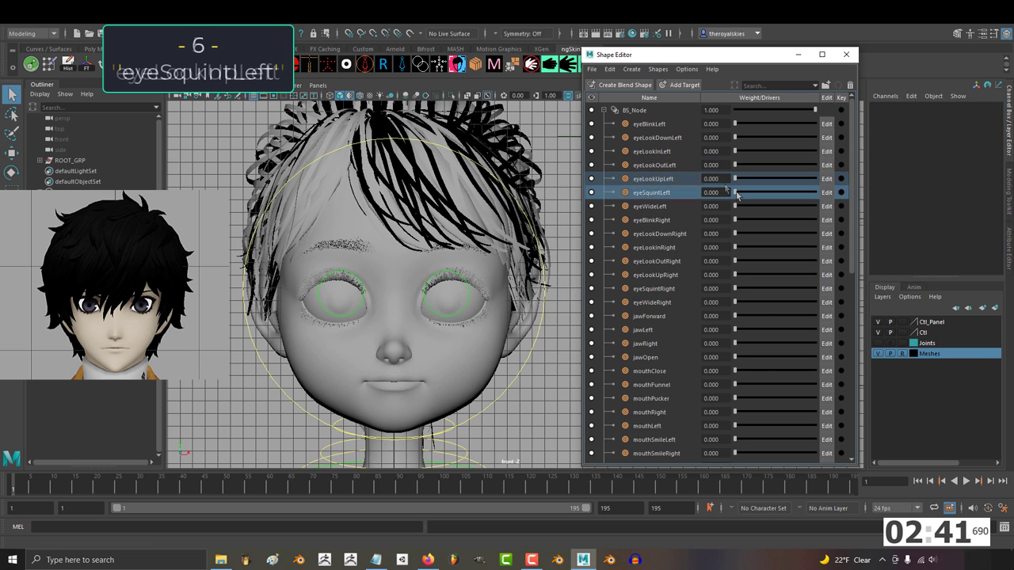
left_click_drag(735, 193, 848, 207)
left_click(670, 206)
Preview the right-eye blend shapes from eyeBlinkRight through eyeWideRight, raising each weight and returning it to 0
left_click_drag(728, 221, 782, 219)
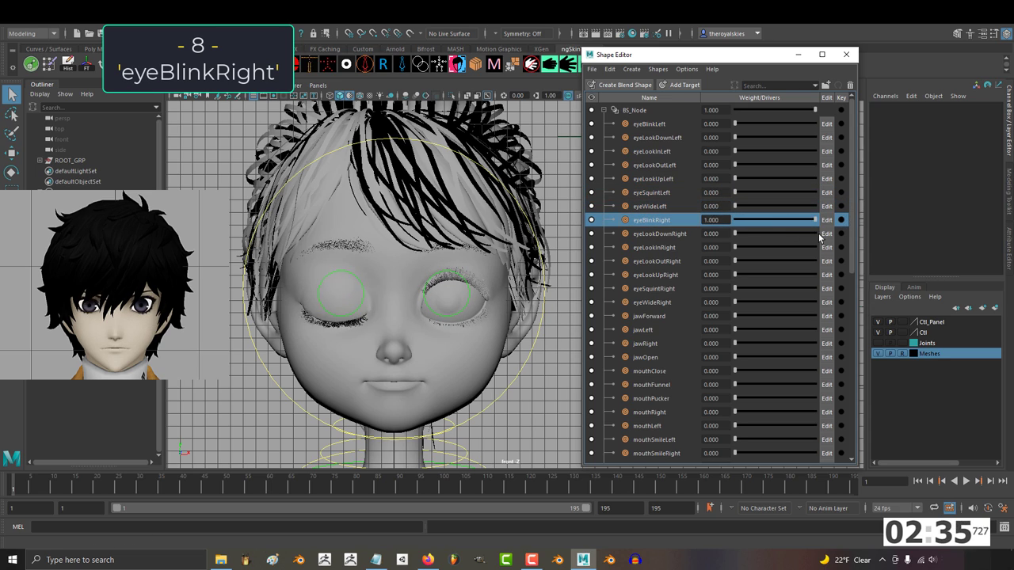
left_click_drag(810, 232, 788, 222)
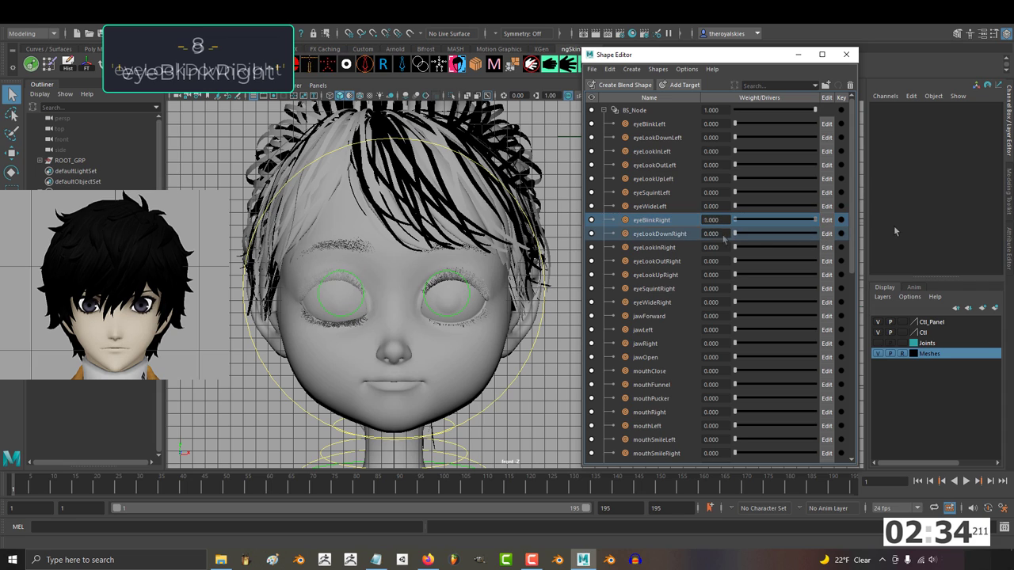
left_click_drag(733, 236, 773, 240)
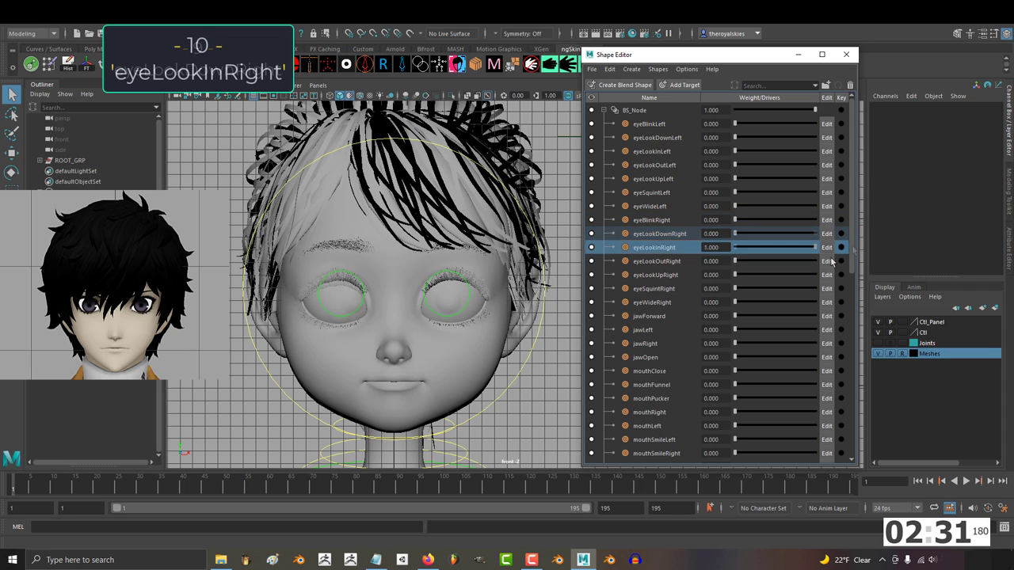
left_click_drag(832, 259, 757, 263)
left_click_drag(815, 262, 843, 267)
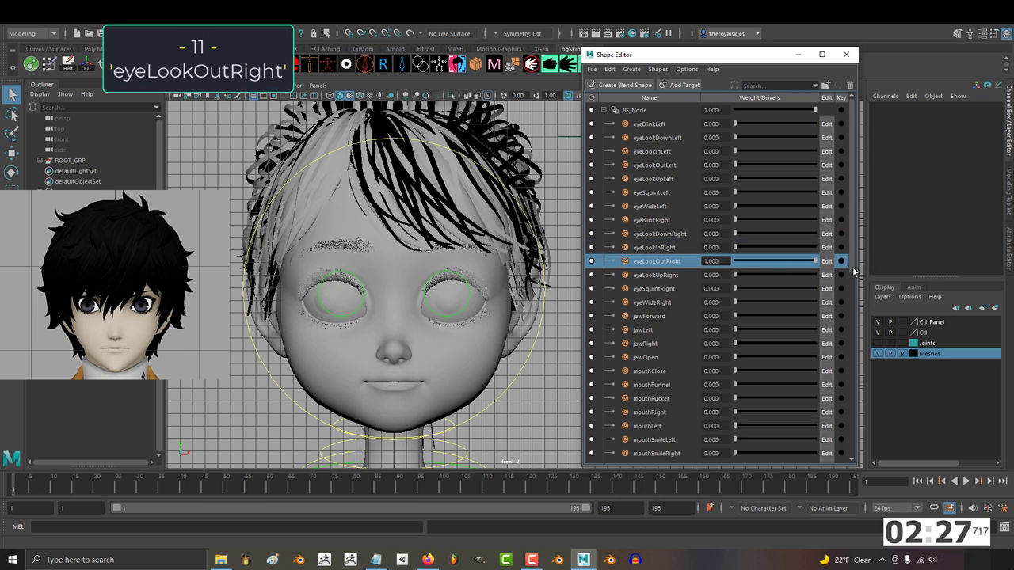
left_click_drag(772, 269, 735, 275)
left_click(655, 274)
left_click(654, 288)
mouse_move(735, 288)
left_mouse_down()
mouse_move(815, 289)
mouse_move(735, 288)
left_mouse_up()
left_click(651, 302)
left_click_drag(735, 302, 780, 337)
Preview the jawForward, jawLeft, jawRight and jawOpen blend shapes one after another, returning each weight to 0
left_click(648, 316)
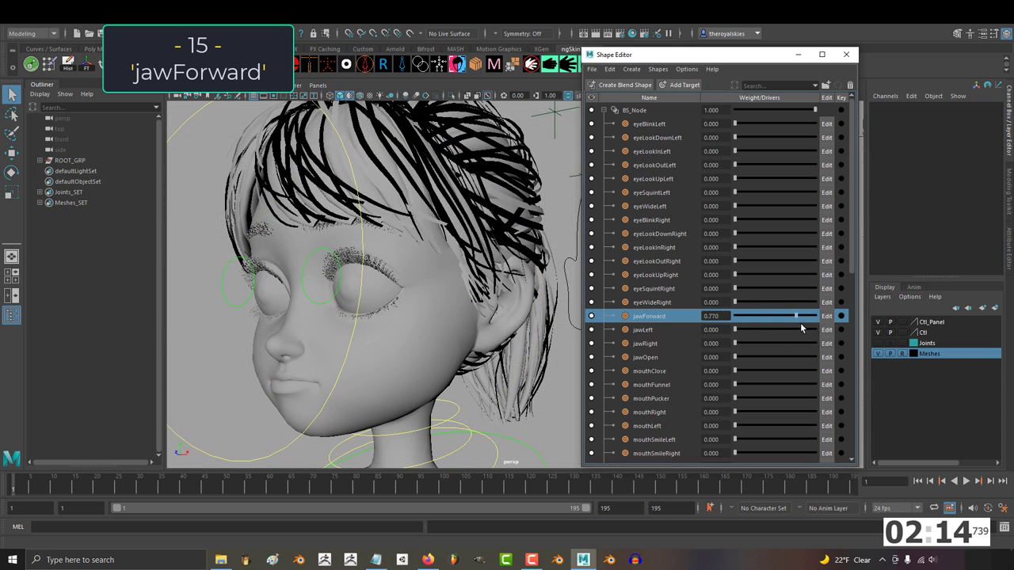
left_click_drag(800, 323, 723, 330)
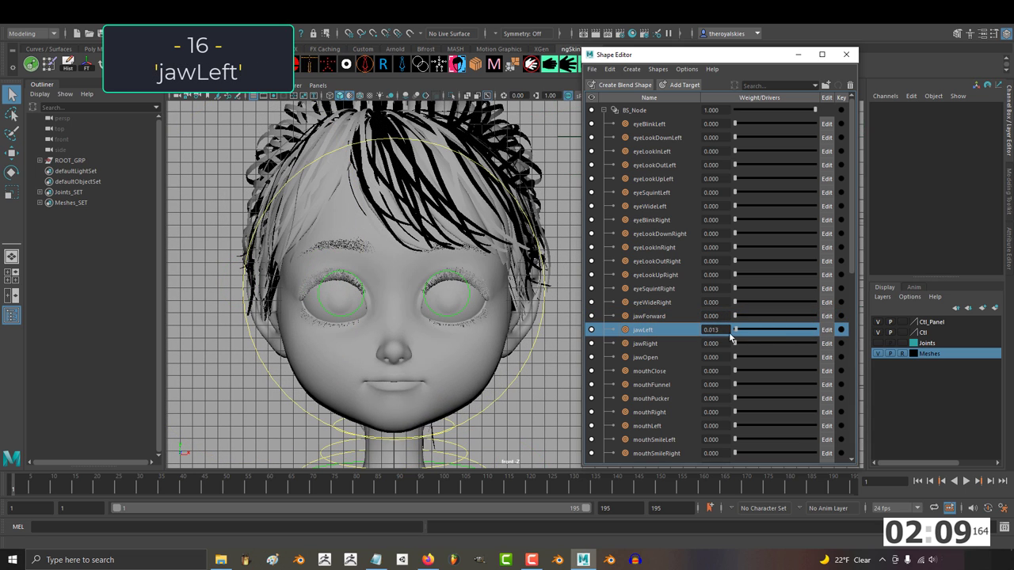
left_click_drag(745, 331, 801, 341)
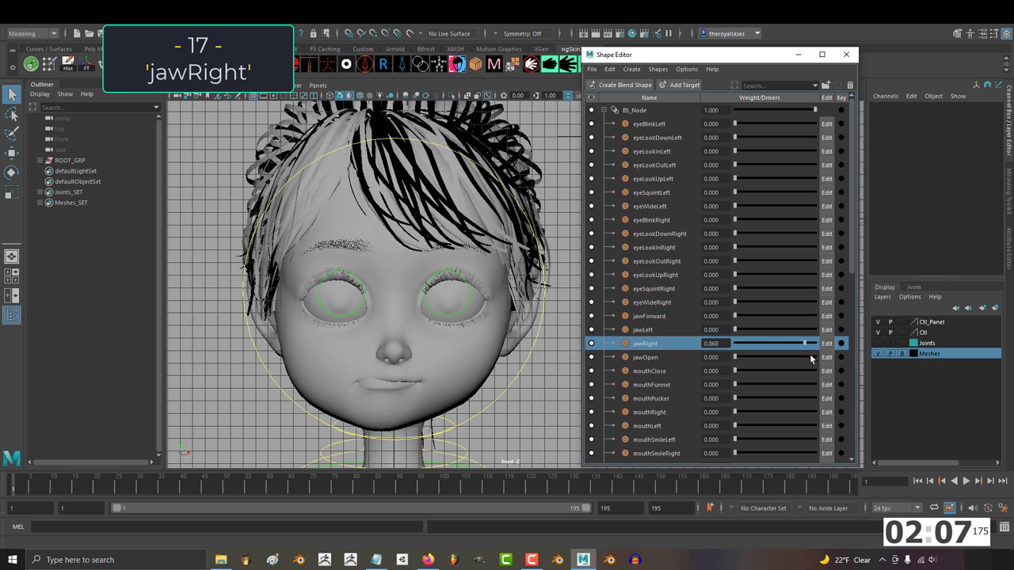
left_click_drag(810, 356, 750, 354)
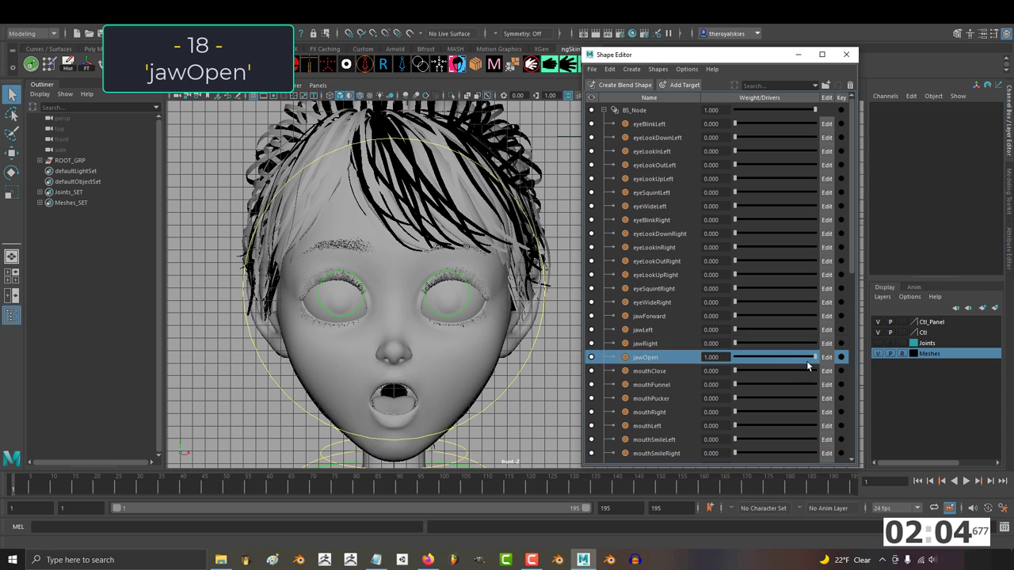
left_click_drag(806, 360, 760, 361)
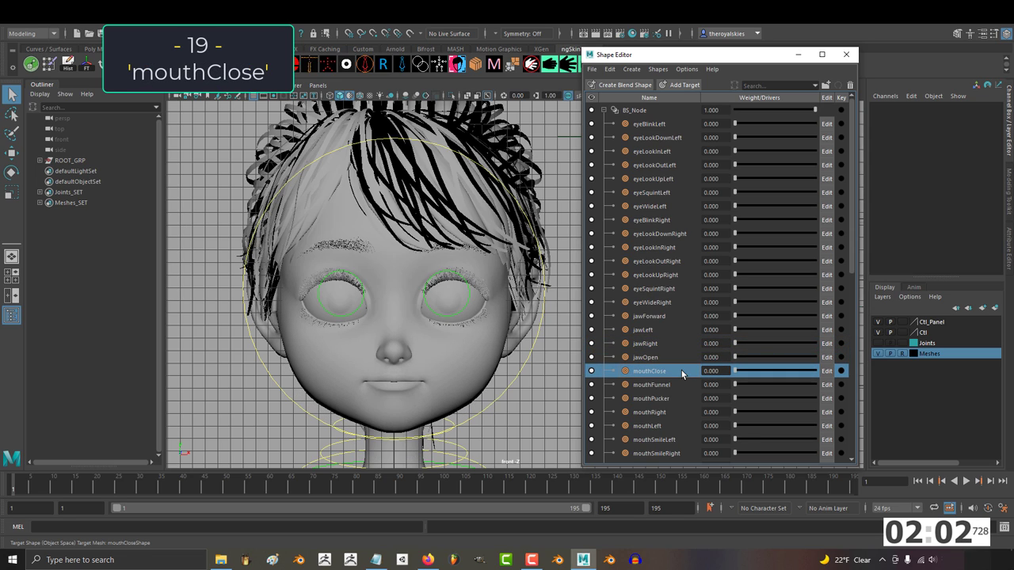
Preview mouthClose on its own and combined with jawOpen, setting both weights to 1 before resetting them
left_click_drag(735, 371, 845, 375)
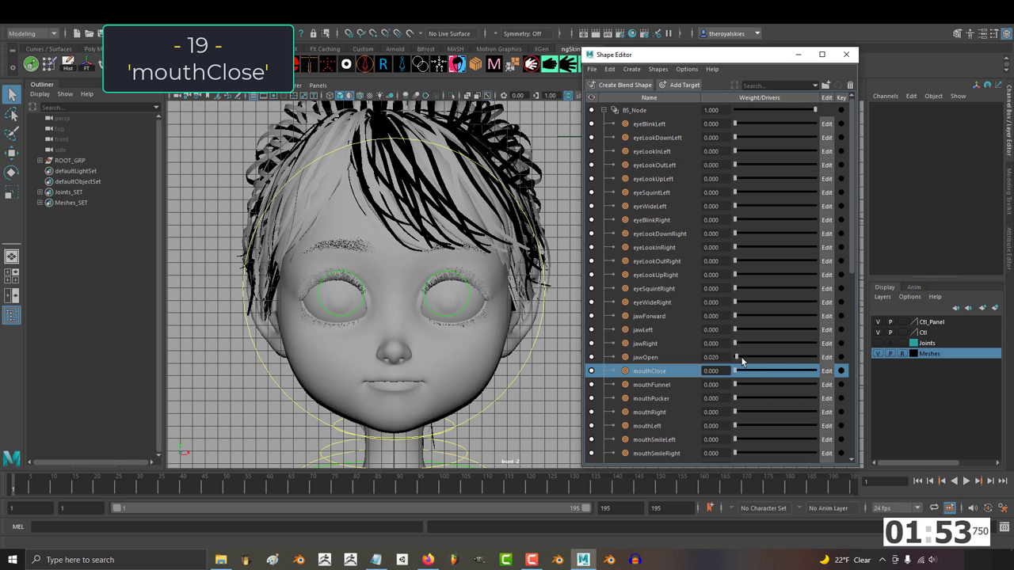
left_click_drag(747, 358, 825, 361)
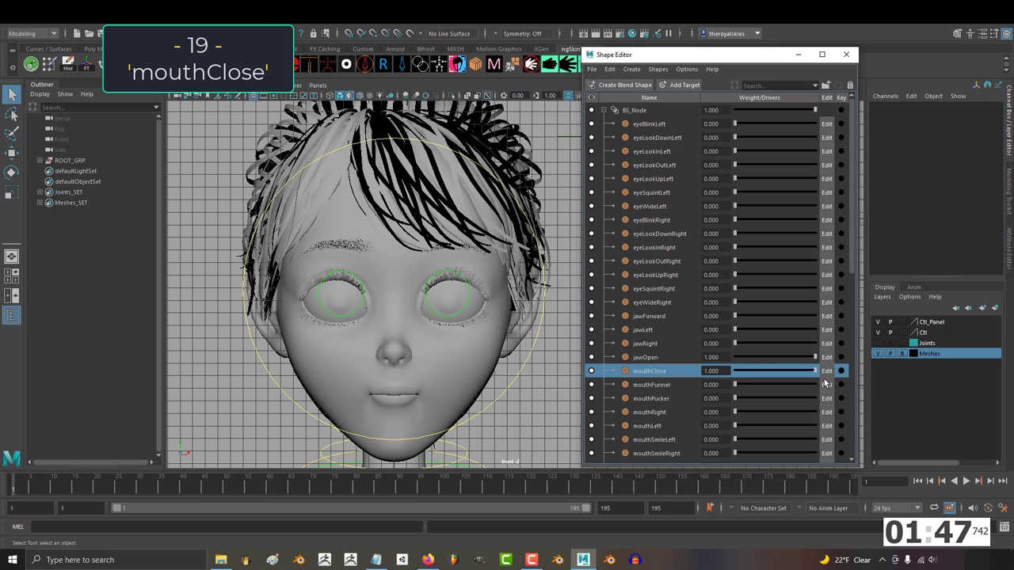
left_click_drag(825, 378, 900, 385)
Preview the mouth blend shapes from mouthFunnel through mouthSmileRight, raising each weight and returning it to 0
left_click_drag(735, 384, 834, 410)
left_click_drag(735, 412, 833, 420)
left_click_drag(735, 426, 845, 435)
left_click_drag(735, 440, 779, 444)
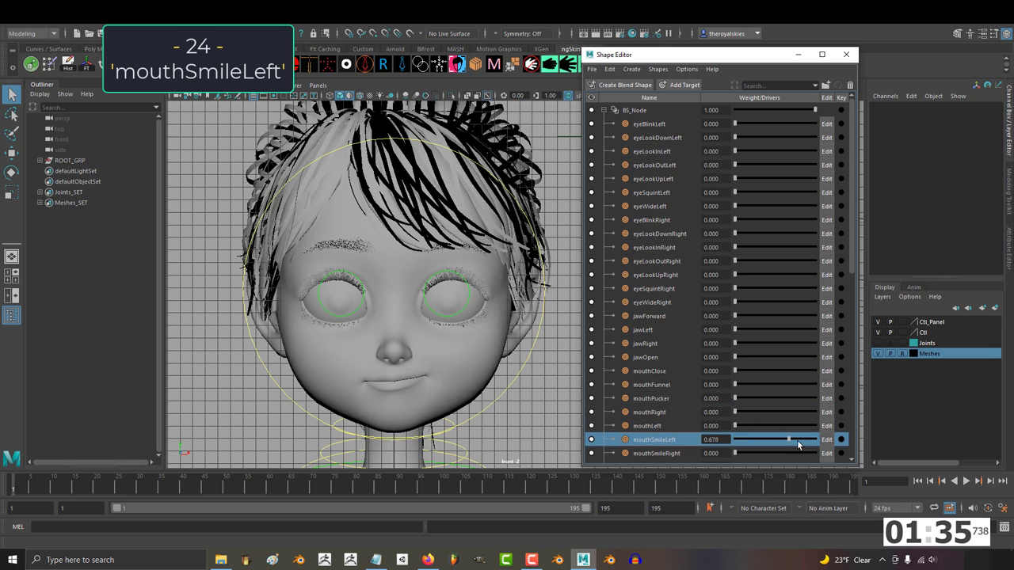
left_click_drag(735, 454, 850, 463)
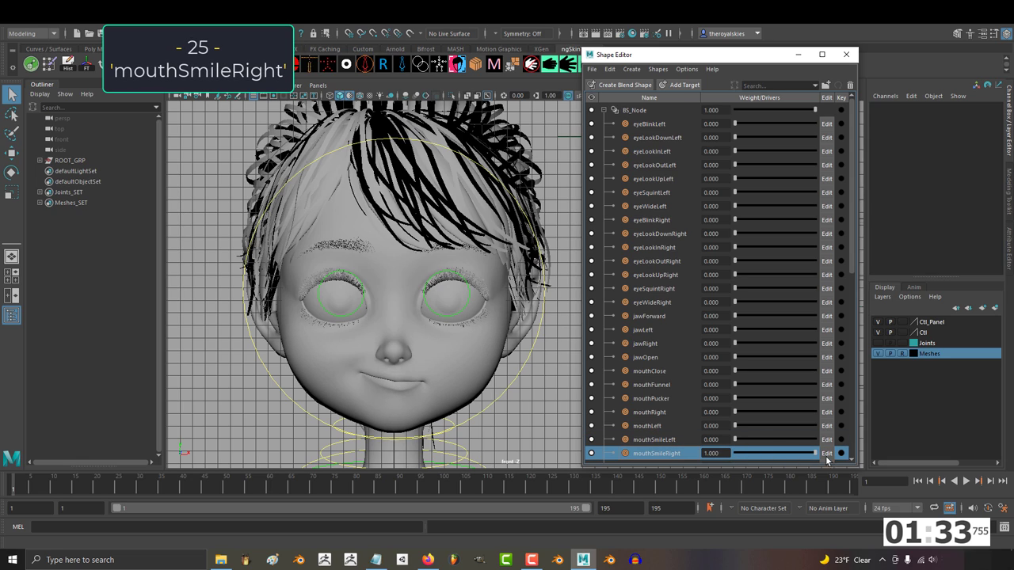
left_click_drag(782, 457, 735, 455)
Preview the mouth frown, dimple and stretch blend shapes for both sides, returning each weight to 0
scroll(733, 317, "down", 8)
left_click(736, 137)
left_click_drag(735, 151, 827, 156)
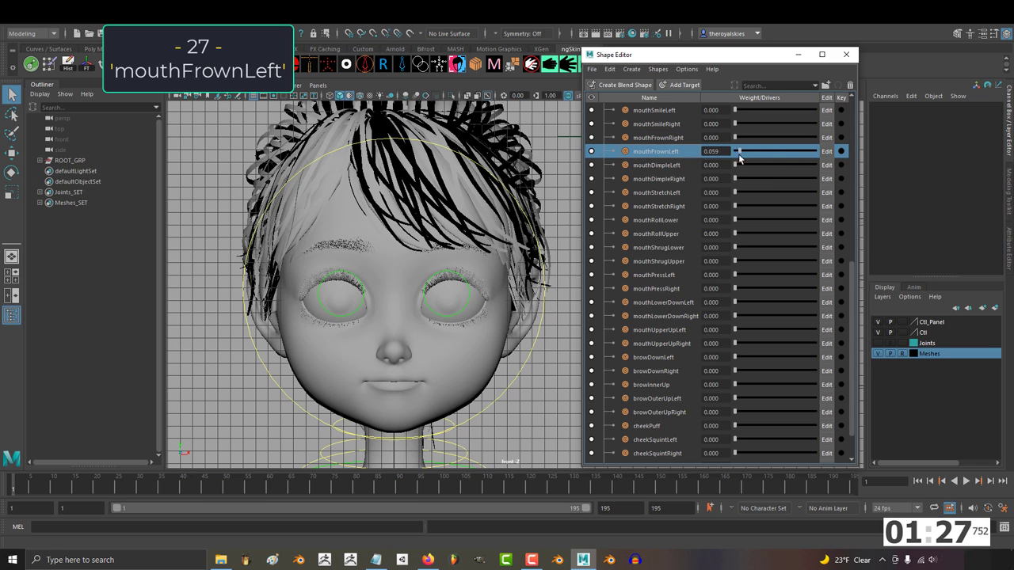
left_click_drag(745, 152, 735, 151)
mouse_move(735, 165)
left_mouse_down()
mouse_move(746, 165)
mouse_move(734, 165)
left_mouse_up()
mouse_move(735, 178)
left_mouse_down()
mouse_move(794, 184)
mouse_move(735, 179)
mouse_move(820, 203)
mouse_move(757, 202)
mouse_move(826, 203)
mouse_move(735, 193)
left_mouse_up()
mouse_move(735, 206)
left_mouse_down()
mouse_move(839, 218)
mouse_move(735, 207)
left_mouse_up()
Preview mouthRollLower and mouthRollUpper, including both together at weight 1, and return them to 0
mouse_move(735, 220)
left_mouse_down()
mouse_move(770, 222)
mouse_move(748, 221)
left_mouse_up()
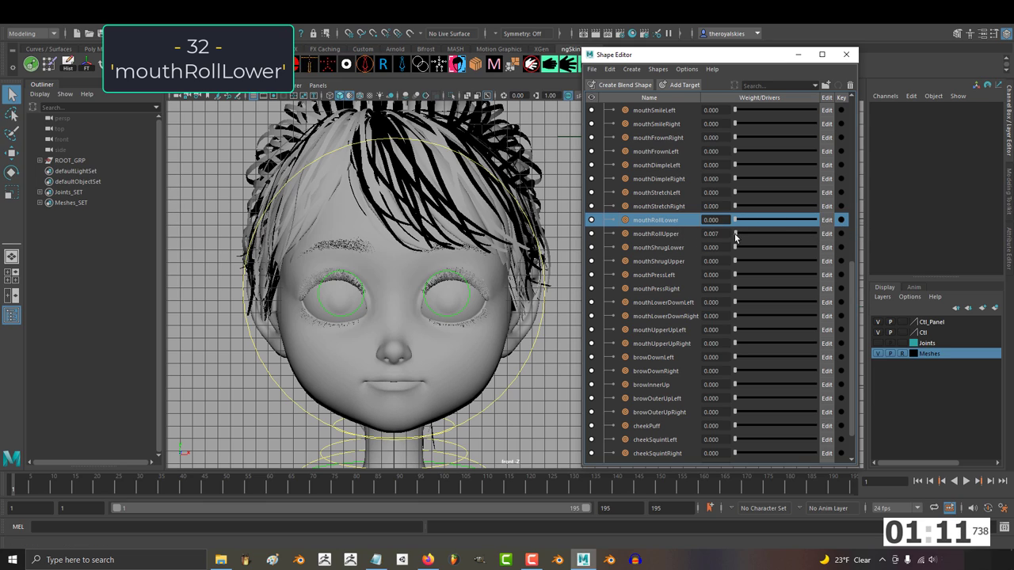
left_click_drag(858, 228, 747, 232)
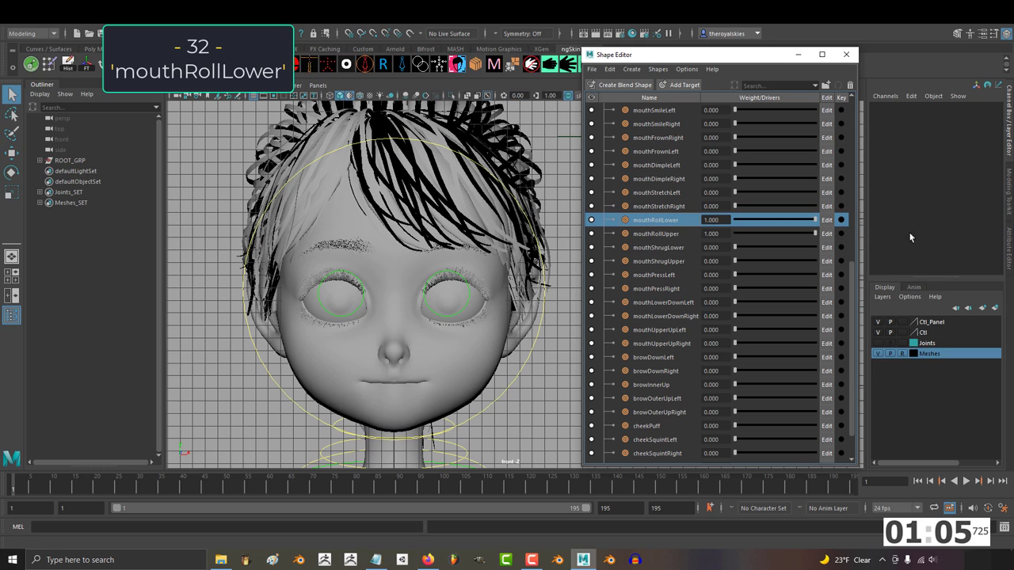
left_click_drag(895, 231, 681, 231)
left_click(678, 234)
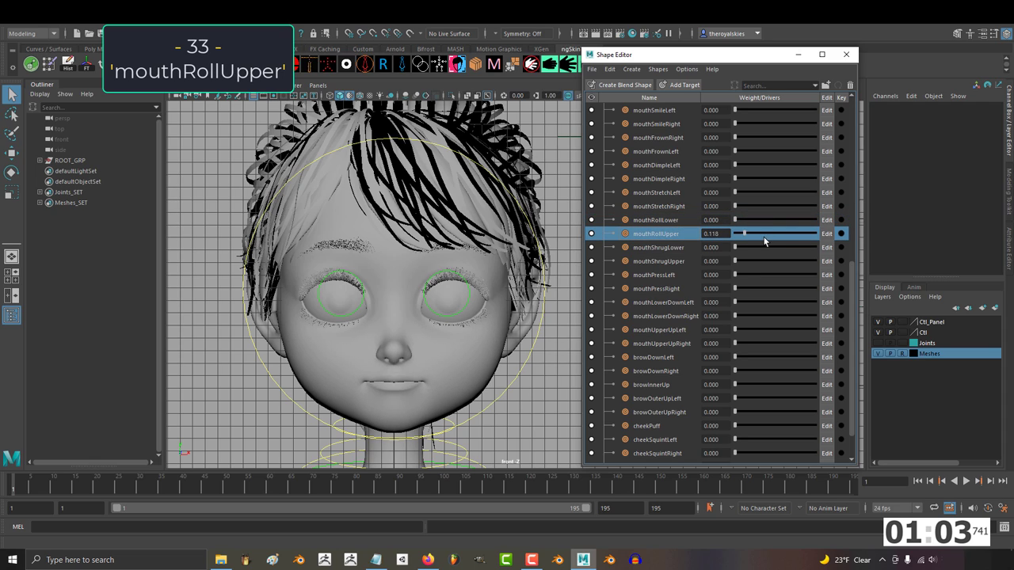
left_click_drag(860, 240, 725, 240)
Preview mouthShrugLower alone and together with mouthShrugUpper at weight 1, and return both to 0
left_click_drag(735, 248, 814, 254)
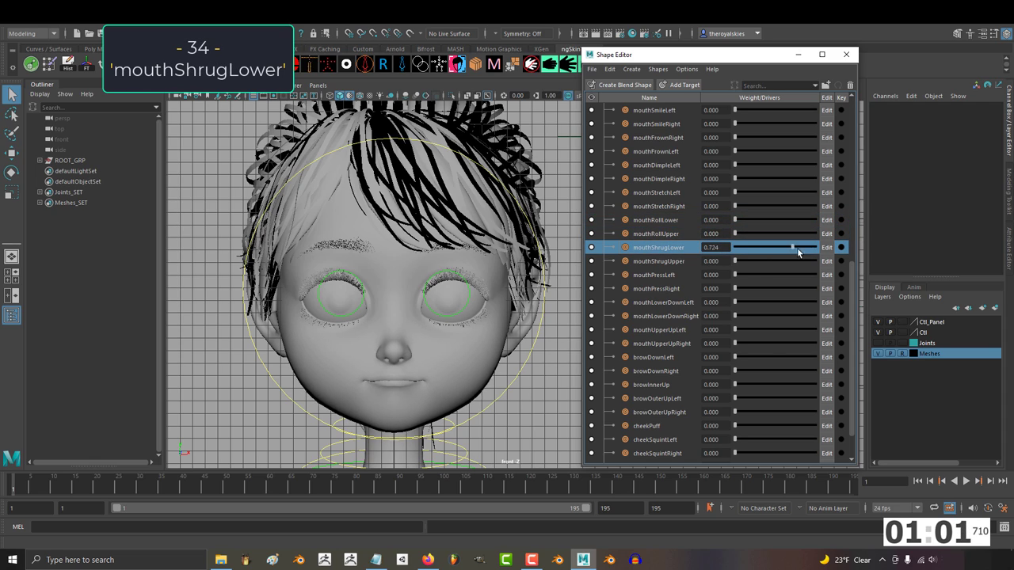
left_click_drag(747, 251, 715, 257)
left_click_drag(798, 251, 732, 261)
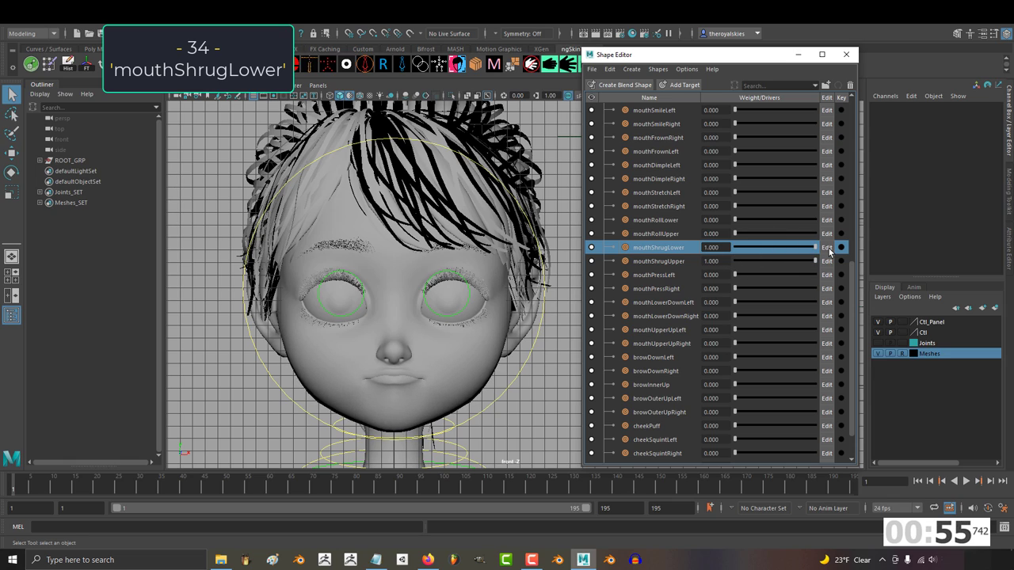
left_click_drag(810, 261, 843, 260)
Preview the left and right mouthPress, mouthLowerDown and mouthUpperUp blend shapes, returning each weight to 0
left_click_drag(751, 283, 836, 284)
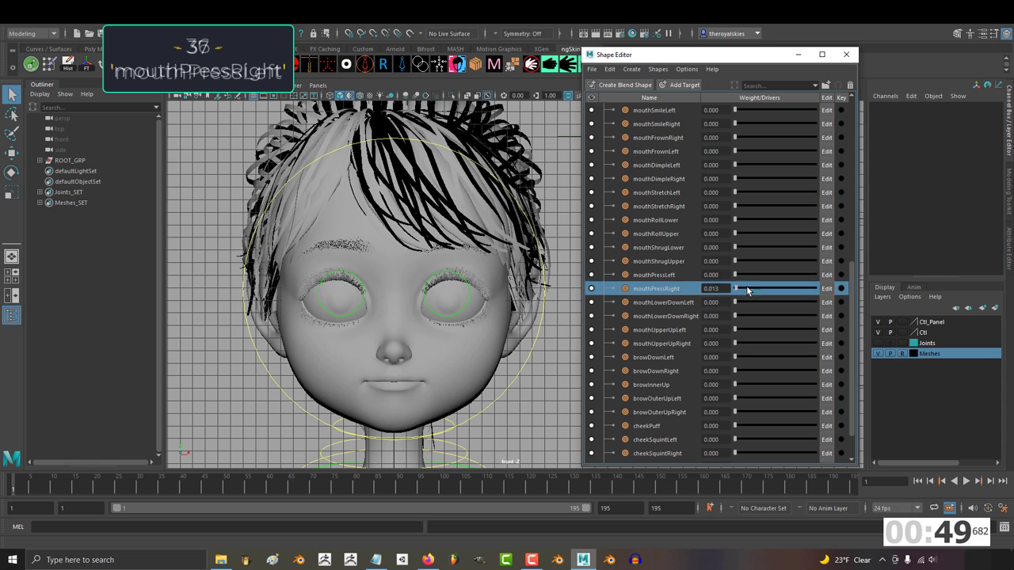
left_click_drag(747, 288, 772, 301)
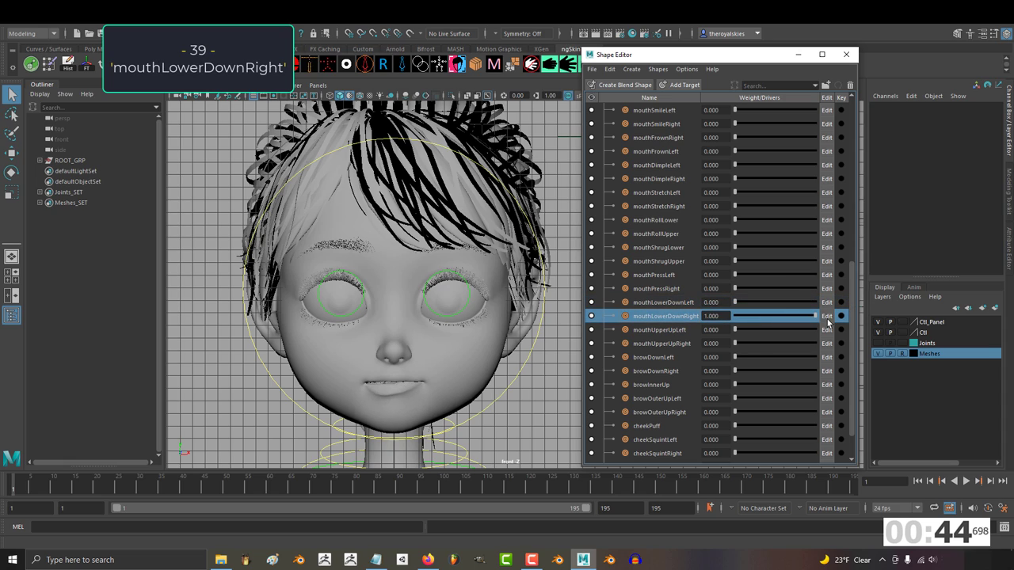
mouse_move(827, 318)
left_mouse_down()
mouse_move(791, 315)
mouse_move(817, 318)
left_mouse_up()
left_click_drag(817, 320, 777, 315)
left_click_drag(746, 294, 828, 301)
left_click_drag(742, 302, 841, 309)
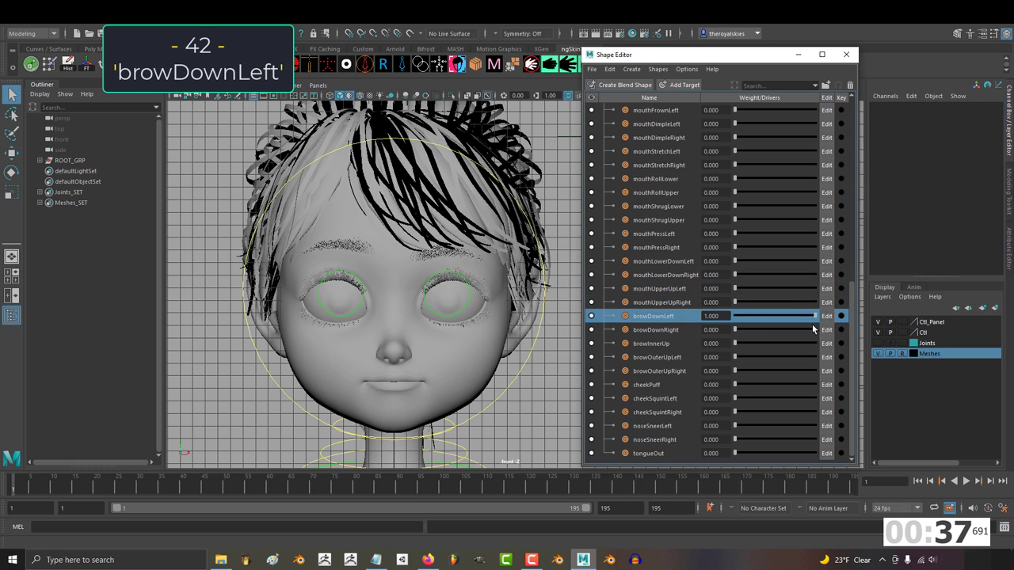
Preview the brow blend shapes from browDownLeft through browOuterUpRight, returning each weight to 0
left_click_drag(812, 324, 736, 316)
left_click_drag(736, 329, 841, 332)
left_click_drag(736, 344, 766, 346)
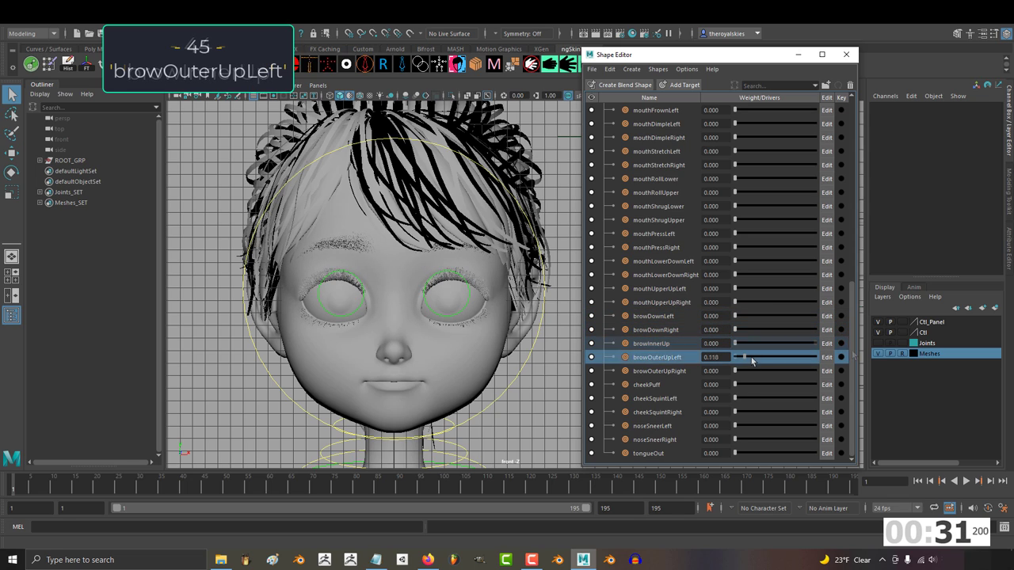
mouse_move(735, 358)
left_mouse_down()
mouse_move(867, 364)
mouse_move(736, 358)
left_mouse_up()
left_click_drag(736, 370, 765, 386)
Preview cheekPuff, both cheekSquint shapes and both noseSneer shapes, returning each weight to 0
left_click_drag(735, 385, 859, 391)
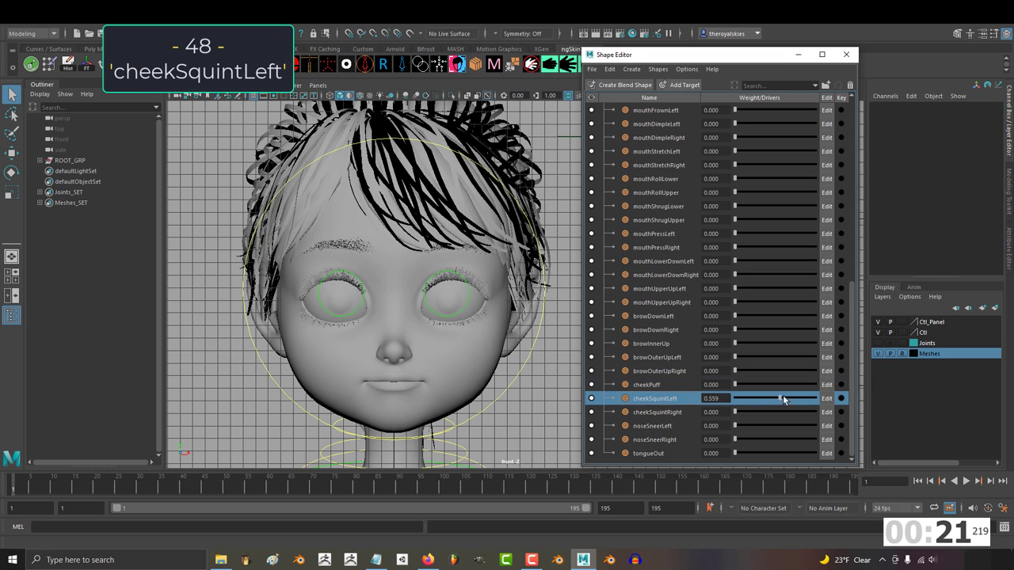
left_click_drag(781, 398, 823, 403)
left_click_drag(824, 407, 859, 412)
mouse_move(753, 428)
left_mouse_down()
mouse_move(833, 422)
mouse_move(734, 426)
mouse_move(767, 428)
left_mouse_up()
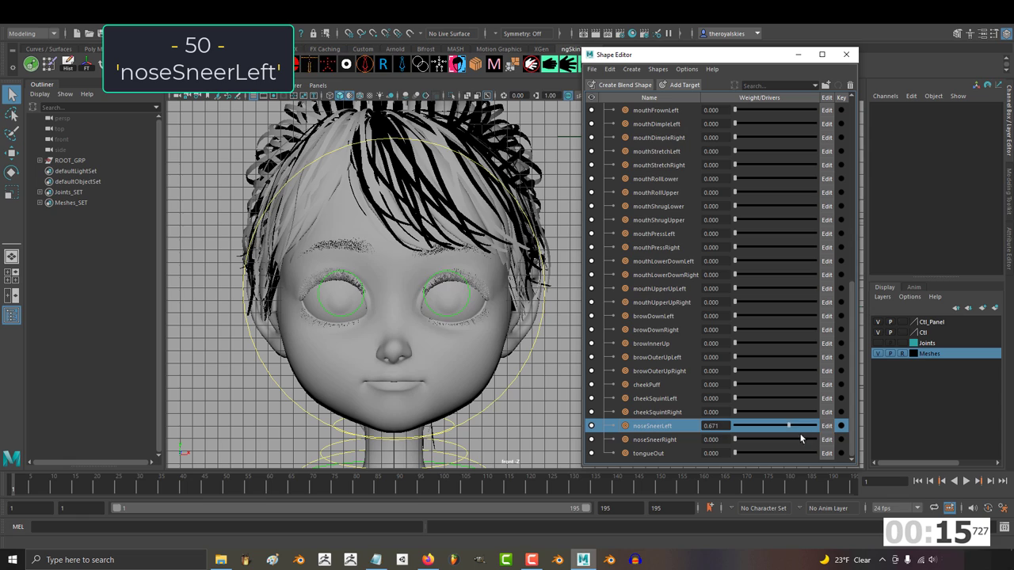
left_click_drag(800, 432, 838, 431)
mouse_move(735, 442)
left_mouse_down()
mouse_move(819, 443)
mouse_move(752, 446)
left_mouse_up()
Preview the tongueOut blend shape by raising its weight and returning it to 0
left_click_drag(751, 446, 843, 461)
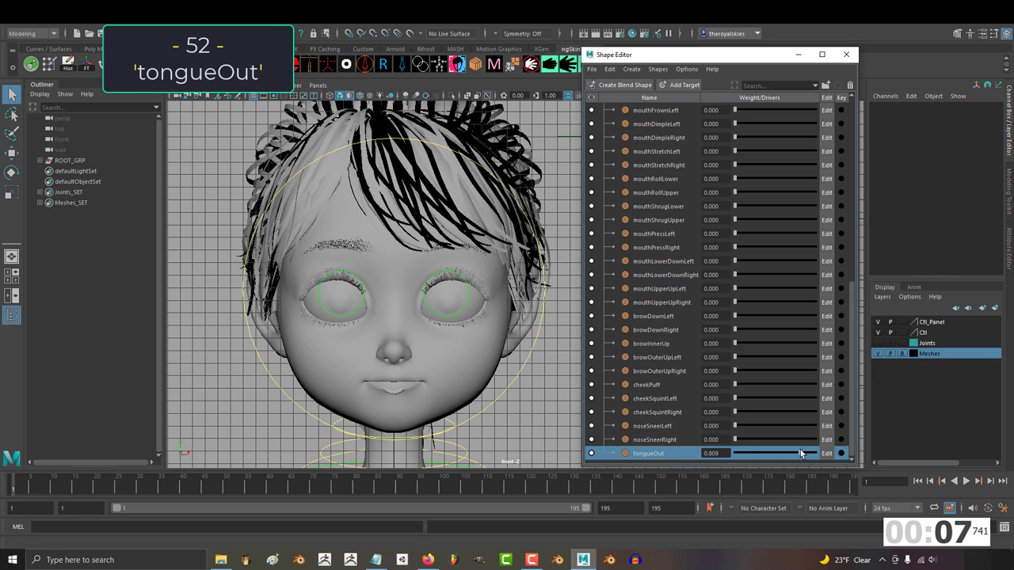
left_click_drag(773, 462, 821, 465)
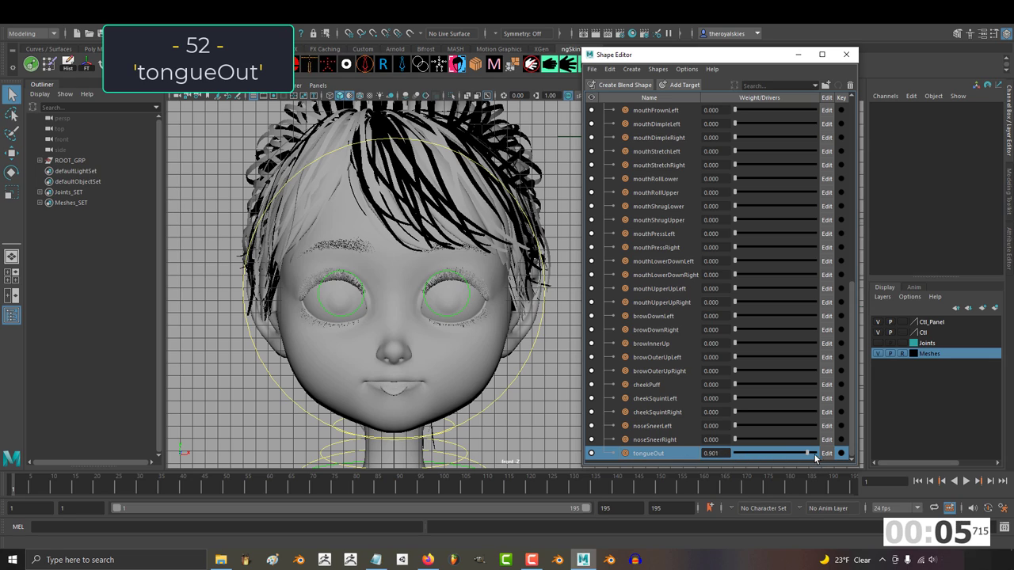
left_click_drag(815, 457, 734, 463)
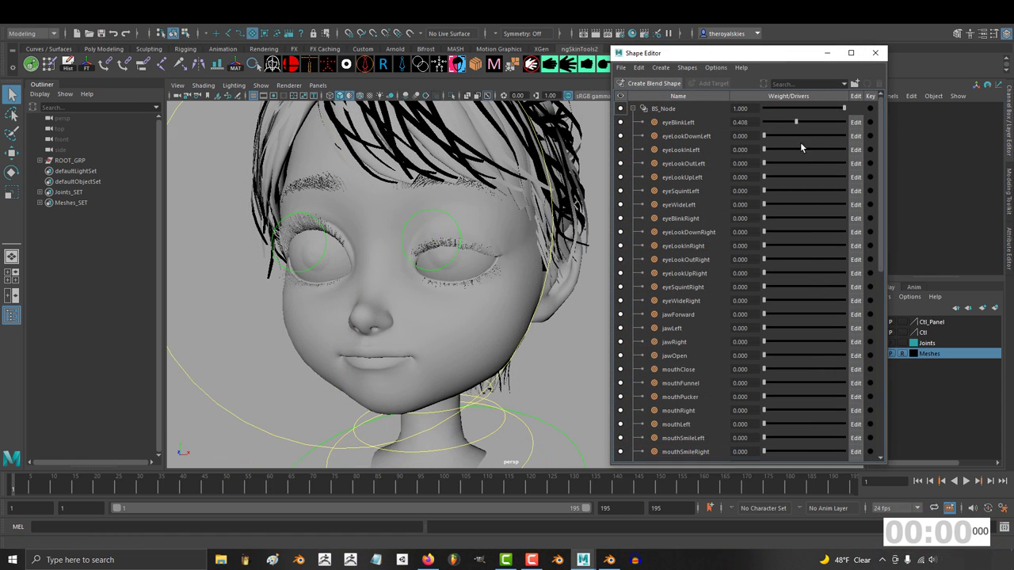
Review blend shapes in the perspective view, from jawForward through mouthFrownRight to both mouthDimple shapes, returning each to 0
left_click_drag(763, 315, 857, 316)
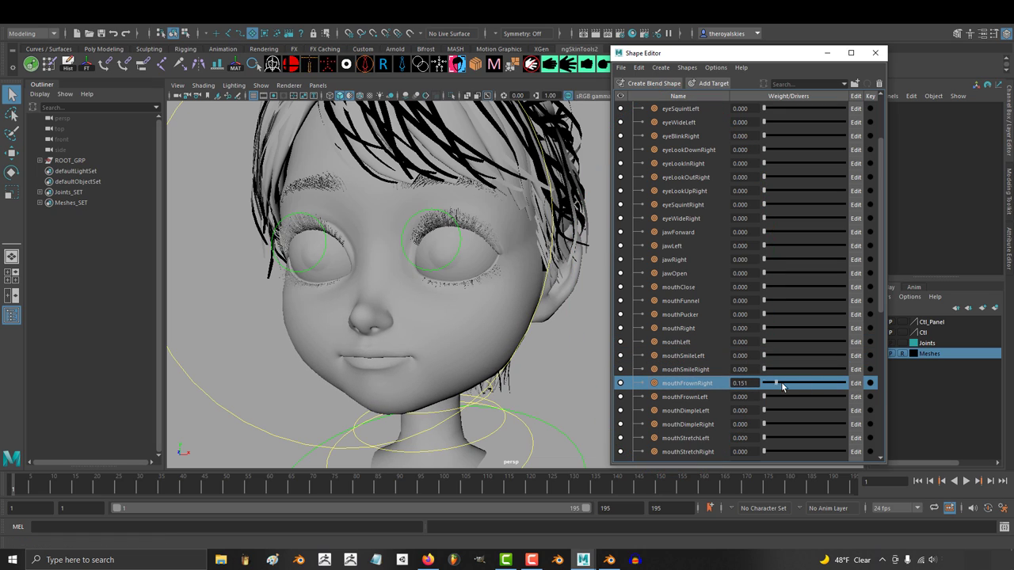
left_click_drag(782, 387, 762, 411)
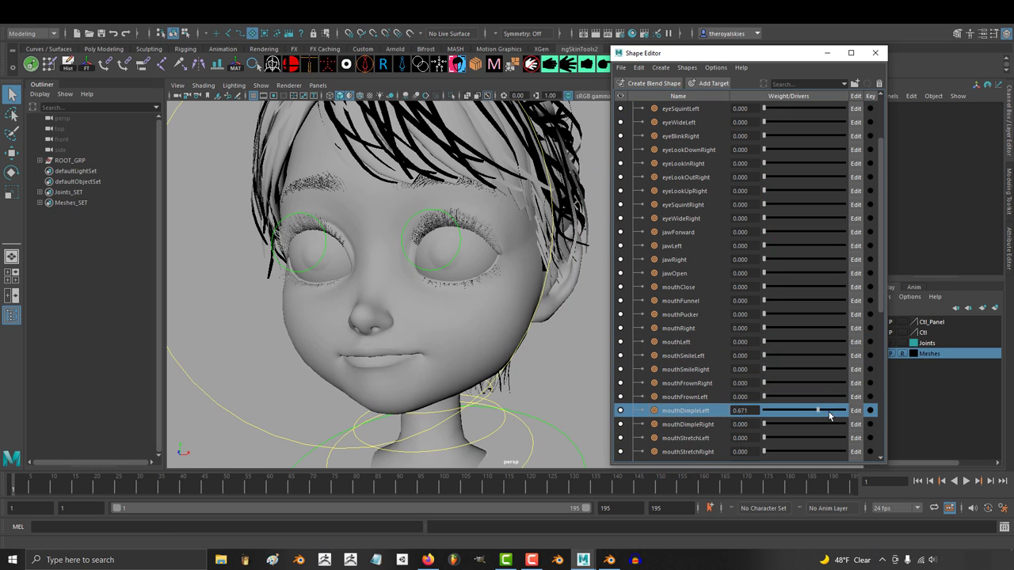
left_click_drag(764, 425, 765, 428)
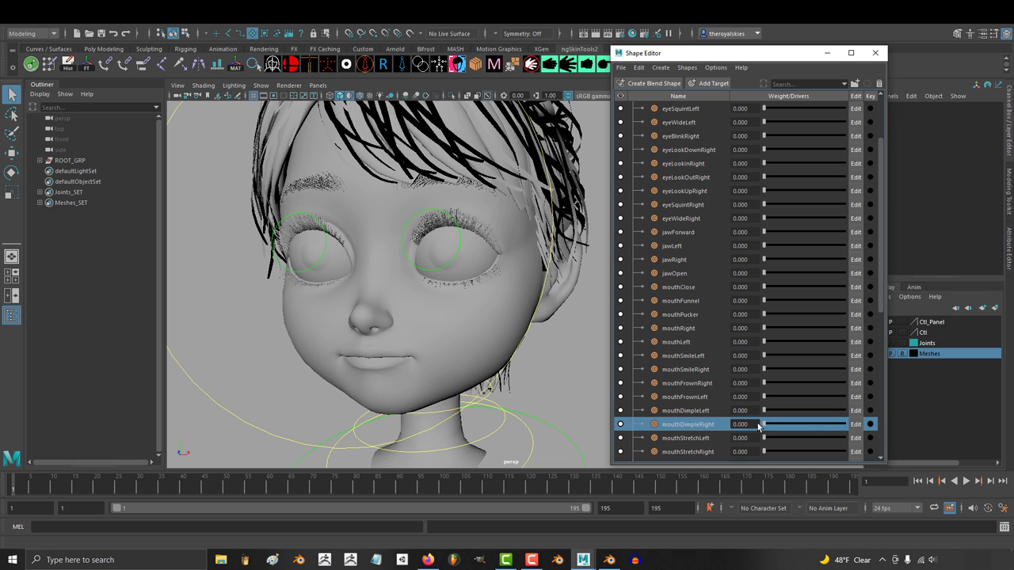
Review the remaining mouth shapes in the perspective view, from mouthStretchRight through mouthPressRight, and raise mouthLowerDownLeft to 1
scroll(738, 432, "down", 6)
left_click_drag(764, 204, 872, 231)
left_click_drag(764, 233, 762, 261)
left_click(693, 277)
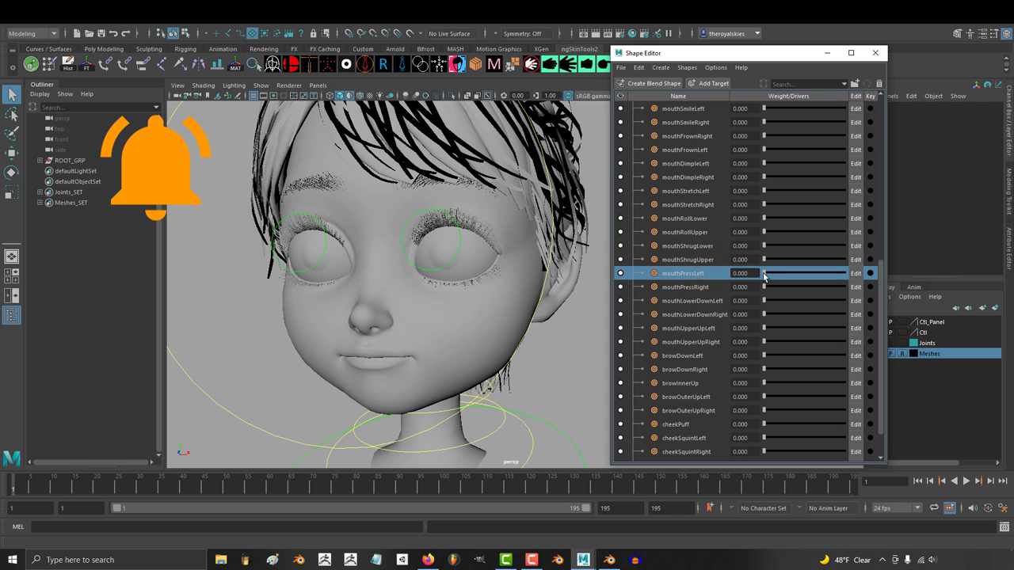
left_click(706, 289)
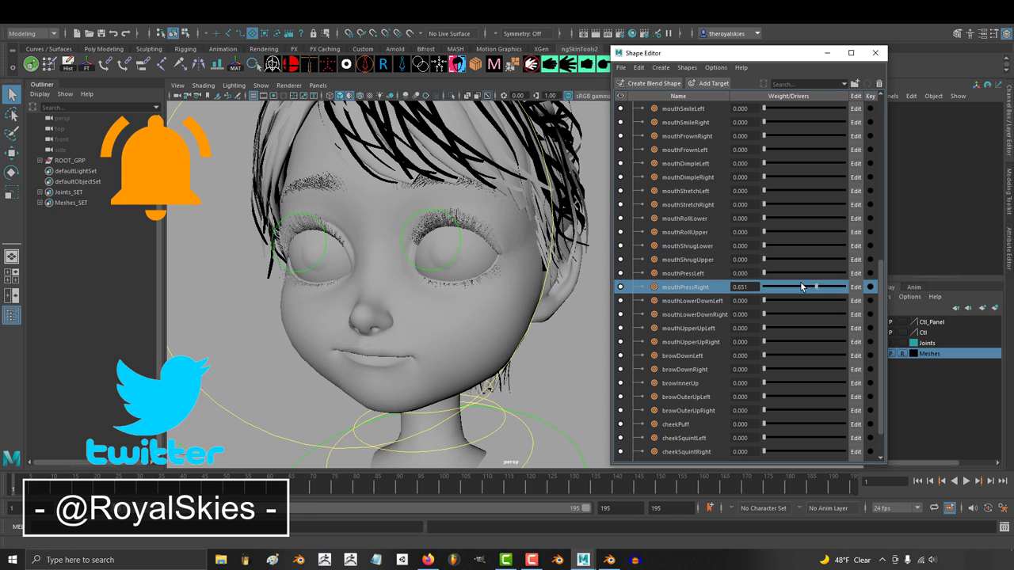
left_click_drag(763, 301, 808, 304)
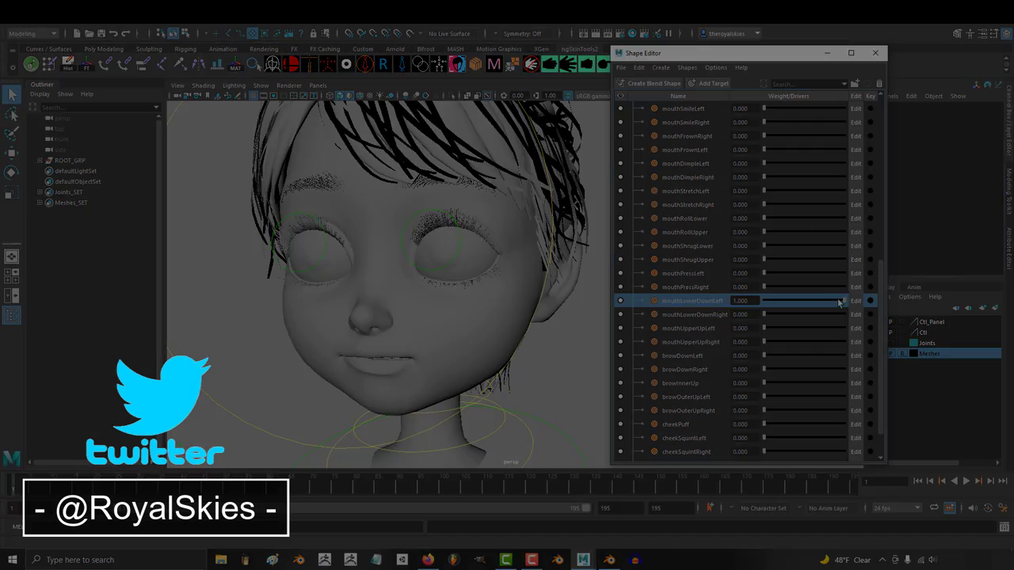